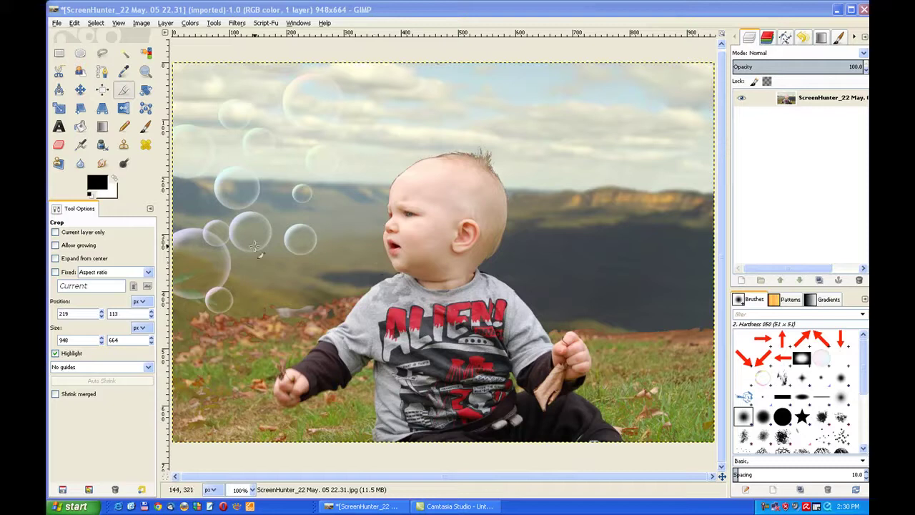
- Close the finished bubble photo, discarding its unsaved changes
{"action": "left_click", "coordinate": [863, 9]}
{"action": "left_click", "coordinate": [466, 306]}
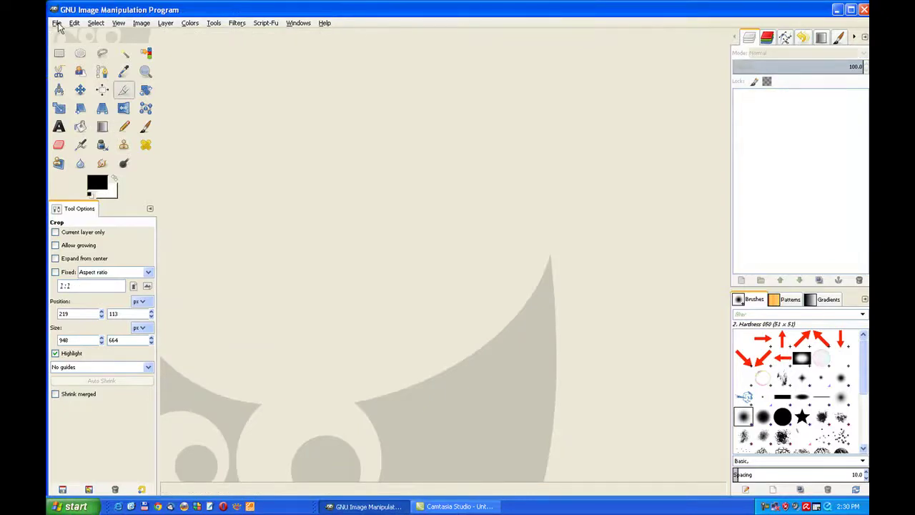
- Create a new 640×400 image and bucket-fill its white canvas black
{"action": "left_click", "coordinate": [57, 23]}
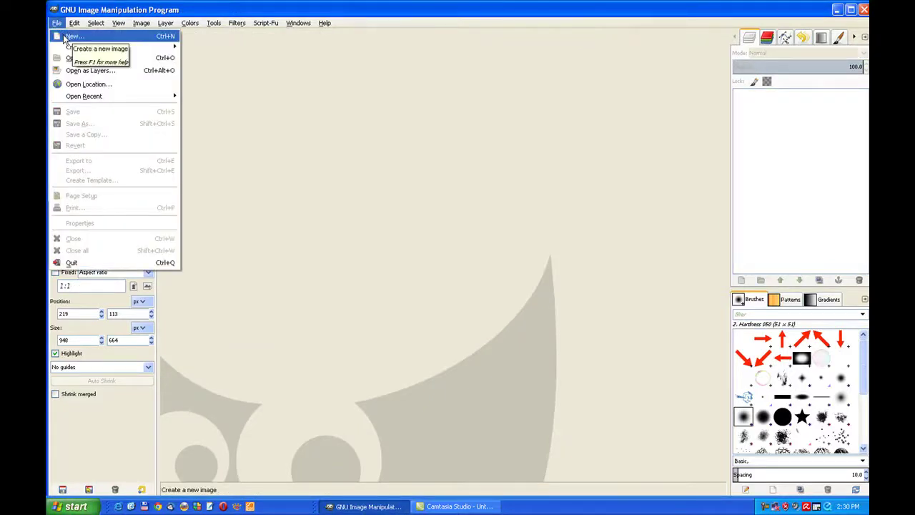
{"action": "left_click", "coordinate": [71, 36]}
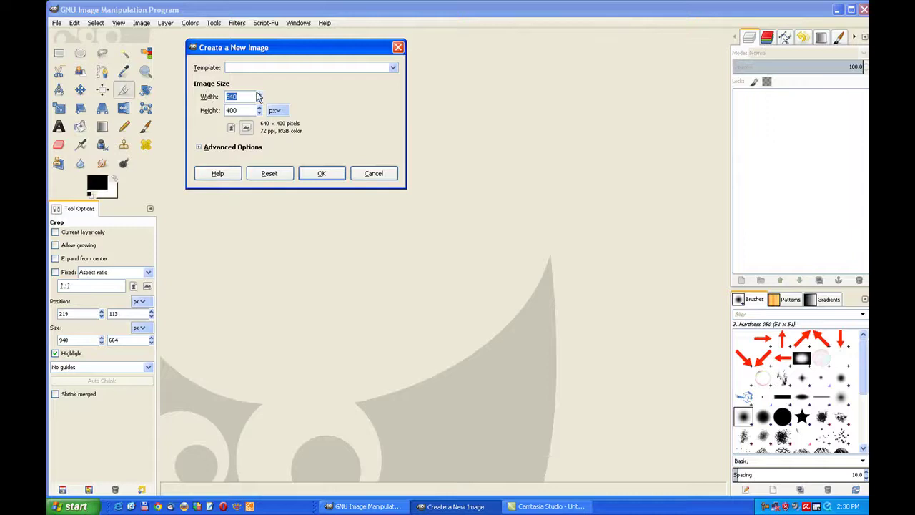
{"action": "left_click", "coordinate": [321, 176]}
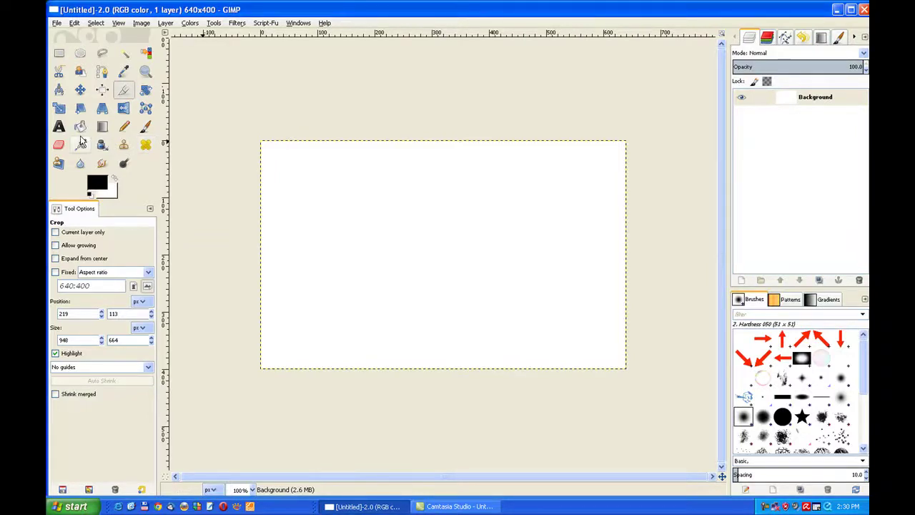
{"action": "left_click", "coordinate": [80, 126]}
{"action": "left_click", "coordinate": [380, 228]}
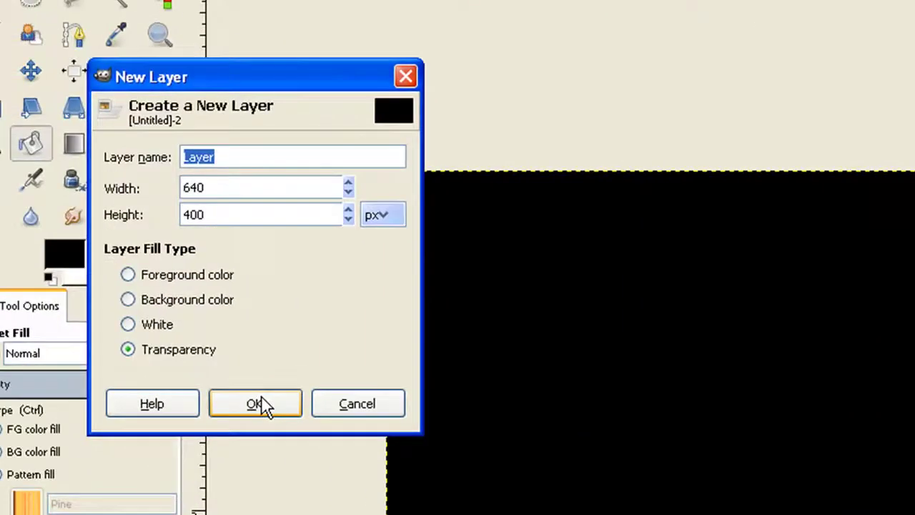
- Add a transparent layer, fill an oval selection on it with white, then deselect
{"action": "left_click", "coordinate": [257, 402]}
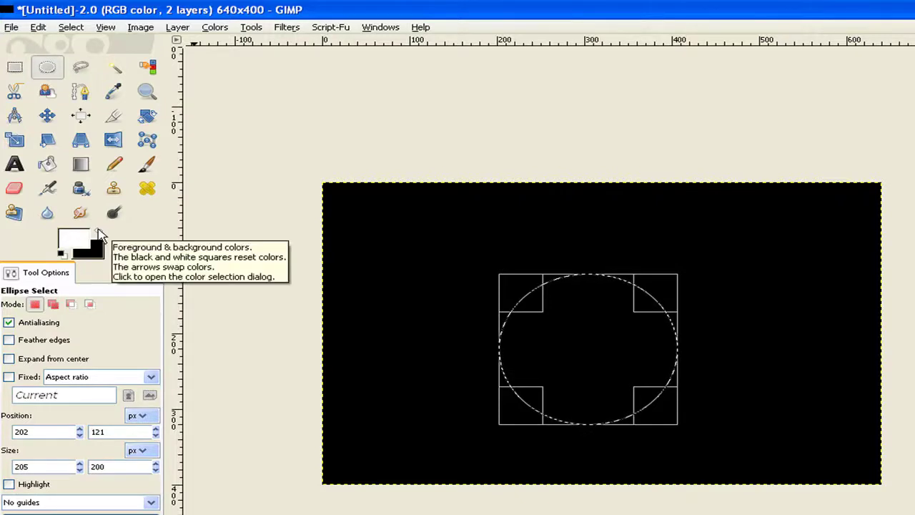
{"action": "left_click", "coordinate": [47, 169]}
{"action": "left_click", "coordinate": [550, 344]}
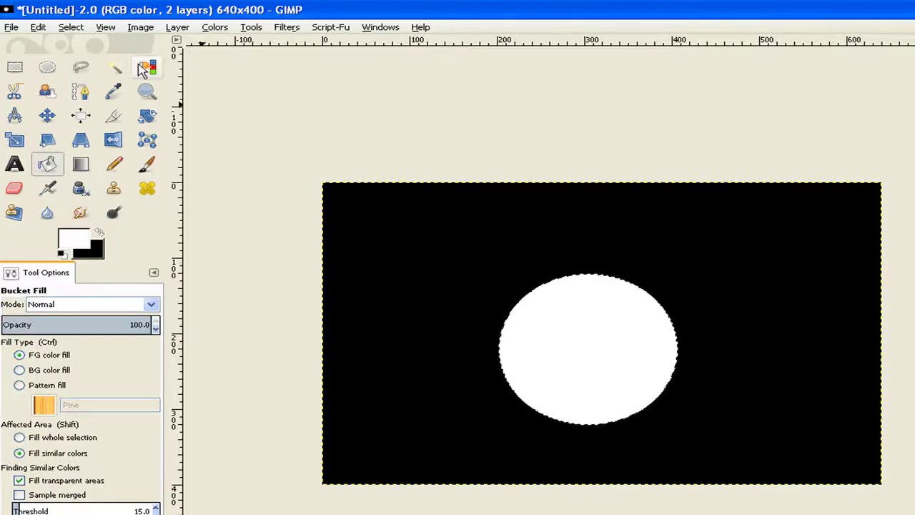
{"action": "left_click", "coordinate": [74, 31]}
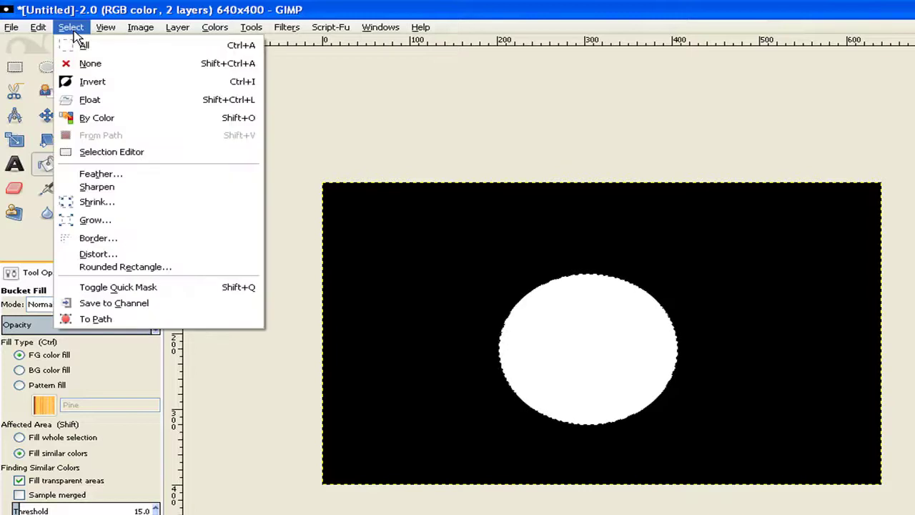
{"action": "left_click", "coordinate": [82, 64]}
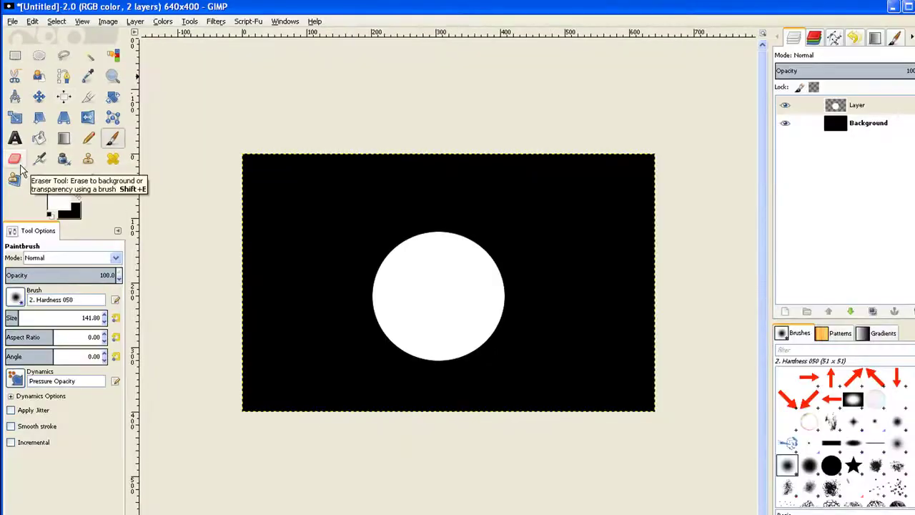
- Erase the circle's centre and lower-left inside with a large soft eraser, keeping a bright rim
{"action": "left_click", "coordinate": [20, 166]}
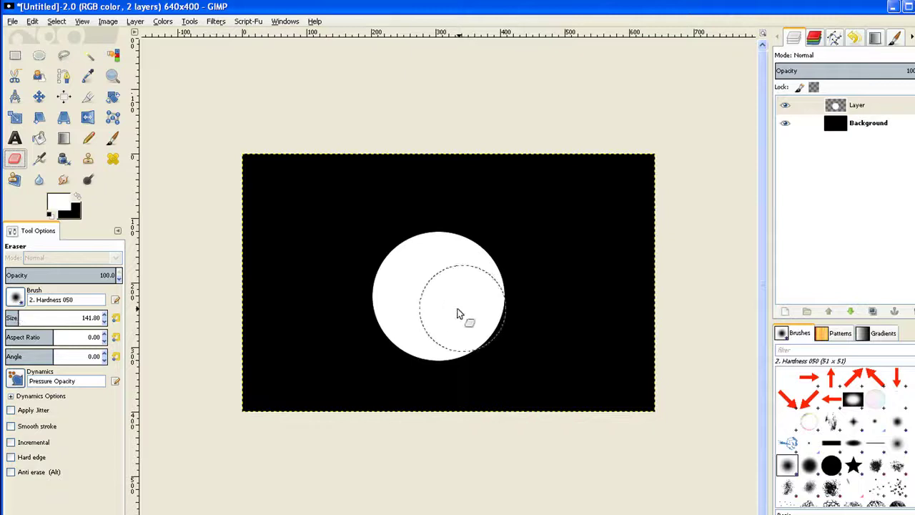
{"action": "mouse_move", "coordinate": [456, 312]}
{"action": "left_mouse_down"}
{"action": "mouse_move", "coordinate": [443, 301]}
{"action": "mouse_move", "coordinate": [449, 290]}
{"action": "mouse_move", "coordinate": [469, 303]}
{"action": "left_mouse_up"}
{"action": "mouse_move", "coordinate": [628, 326]}
{"action": "left_mouse_down"}
{"action": "mouse_move", "coordinate": [584, 356]}
{"action": "mouse_move", "coordinate": [562, 335]}
{"action": "mouse_move", "coordinate": [579, 294]}
{"action": "mouse_move", "coordinate": [601, 285]}
{"action": "mouse_move", "coordinate": [557, 298]}
{"action": "mouse_move", "coordinate": [682, 269]}
{"action": "mouse_move", "coordinate": [564, 278]}
{"action": "mouse_move", "coordinate": [614, 312]}
{"action": "mouse_move", "coordinate": [595, 335]}
{"action": "mouse_move", "coordinate": [568, 345]}
{"action": "mouse_move", "coordinate": [595, 355]}
{"action": "mouse_move", "coordinate": [623, 323]}
{"action": "left_mouse_up"}
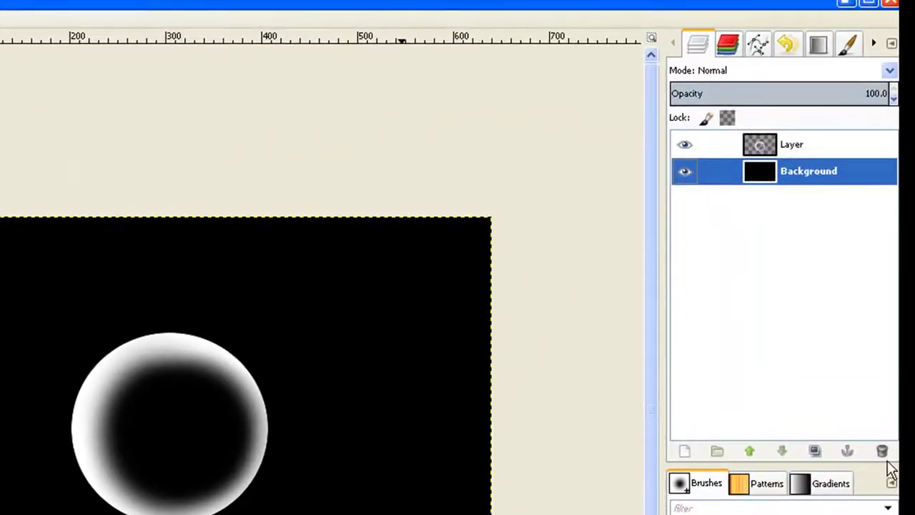
- Delete the black Background layer and draw a rectangular selection around the bubble
{"action": "left_click", "coordinate": [883, 451]}
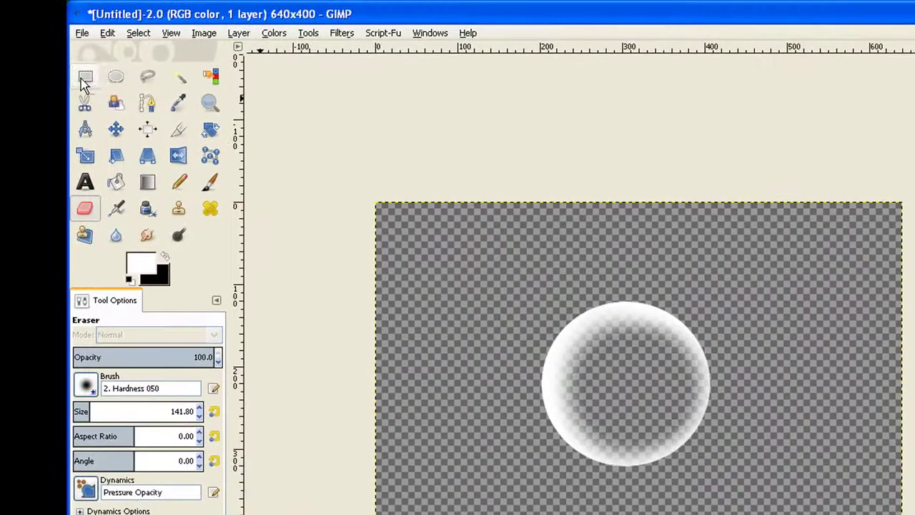
{"action": "left_click", "coordinate": [85, 77]}
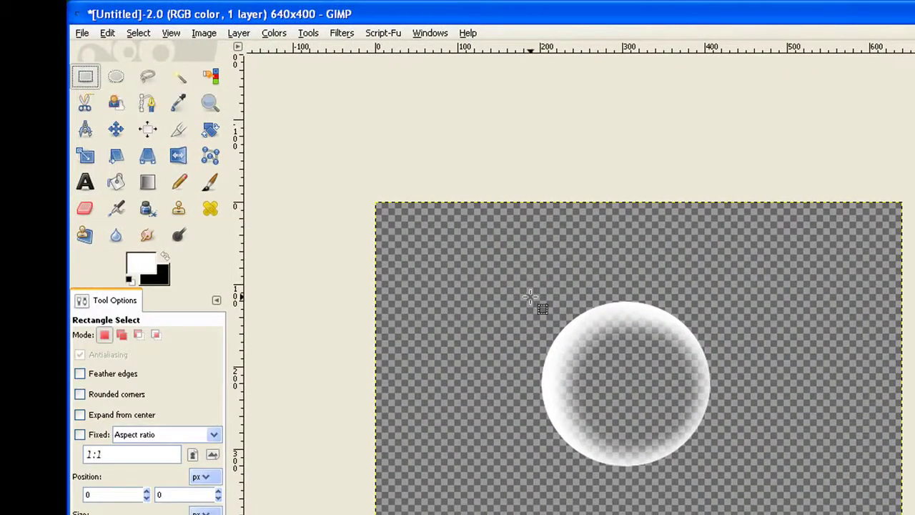
{"action": "left_click_drag", "start_coordinate": [532, 297], "coordinate": [729, 470]}
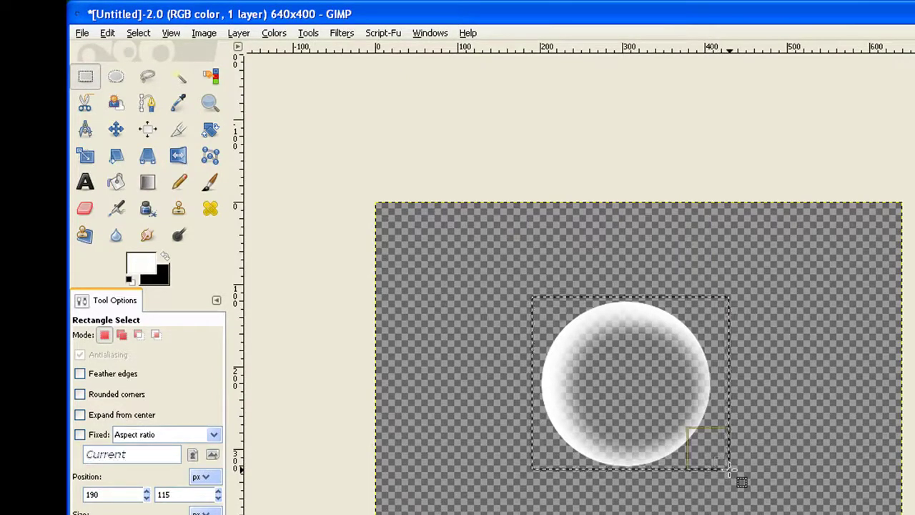
- Copy the selected bubble and paste it as a new brush
{"action": "left_click", "coordinate": [107, 33]}
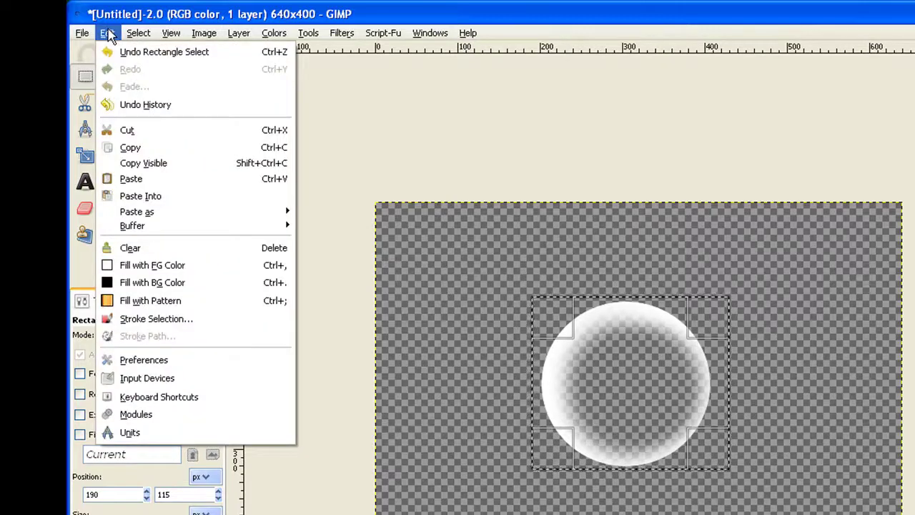
{"action": "left_click", "coordinate": [128, 148]}
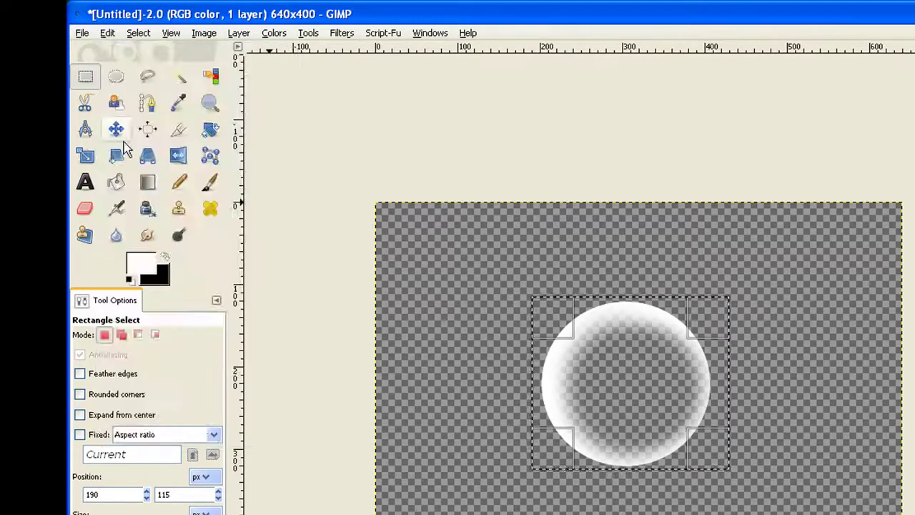
{"action": "left_click", "coordinate": [108, 38]}
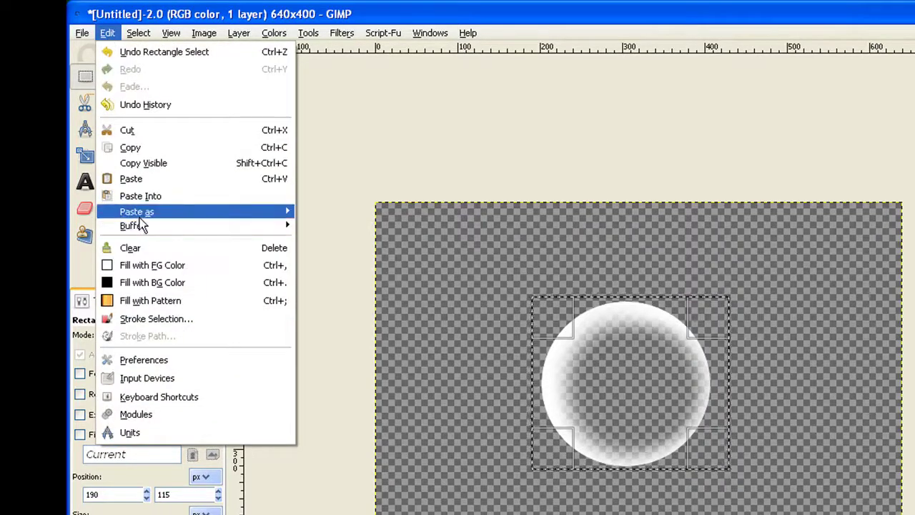
{"action": "mouse_move", "coordinate": [143, 212]}
{"action": "left_click", "coordinate": [377, 247]}
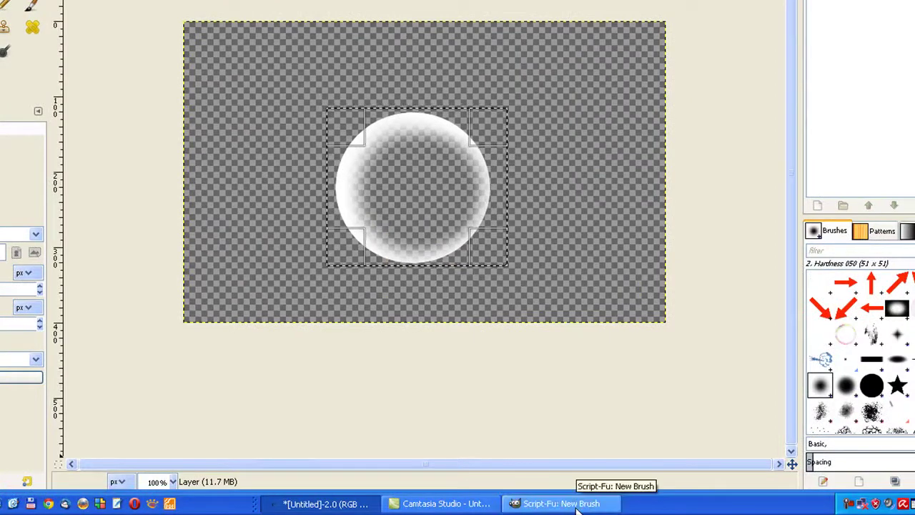
- Set both the brush name and file name to bubble01 and create the brush
{"action": "left_click", "coordinate": [561, 503]}
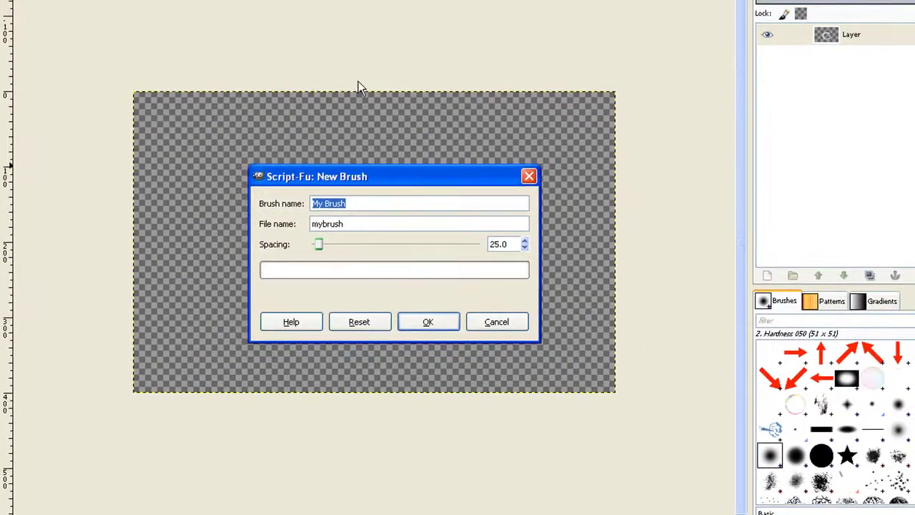
{"action": "left_click_drag", "start_coordinate": [405, 176], "coordinate": [360, 86]}
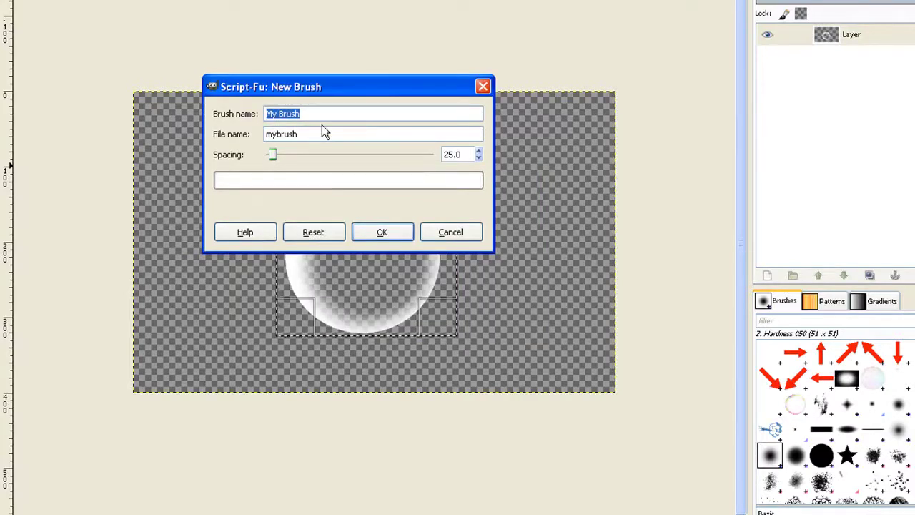
{"action": "type", "text": "bubble01"}
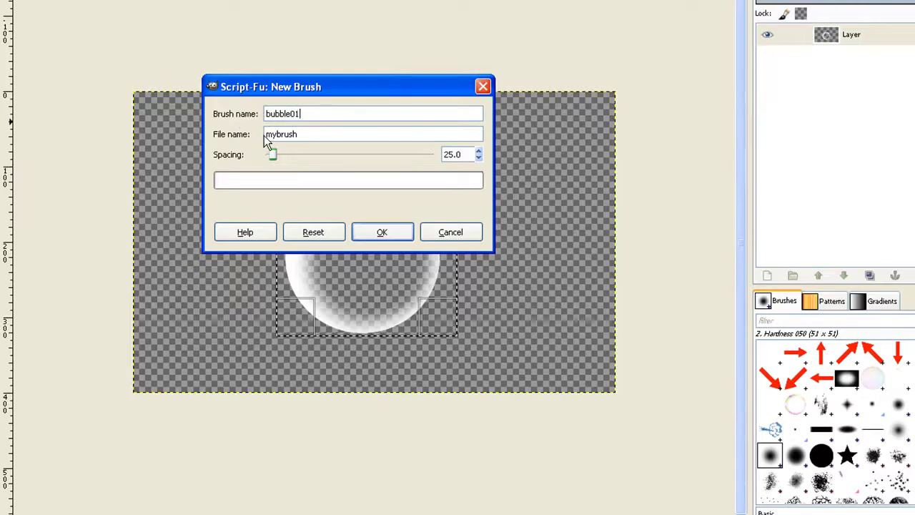
{"action": "left_click_drag", "start_coordinate": [298, 134], "coordinate": [266, 136]}
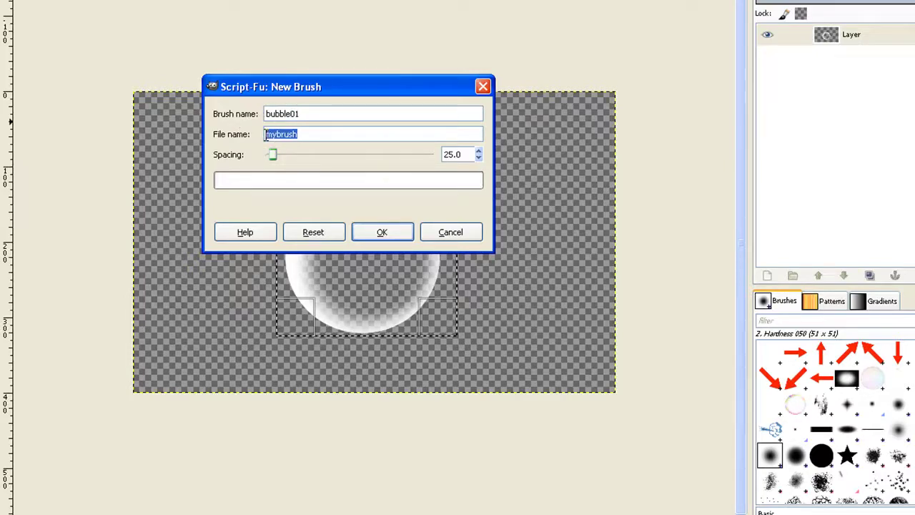
{"action": "type", "text": "bubble01"}
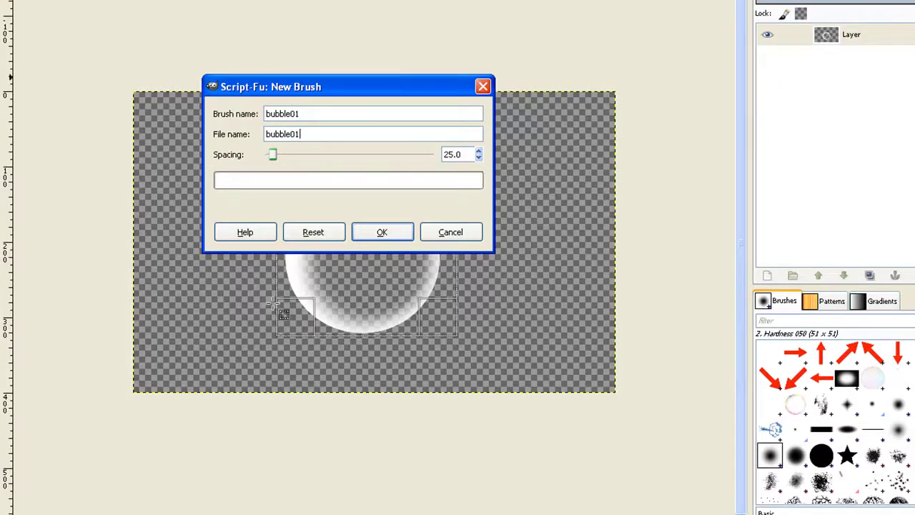
{"action": "left_click", "coordinate": [391, 230]}
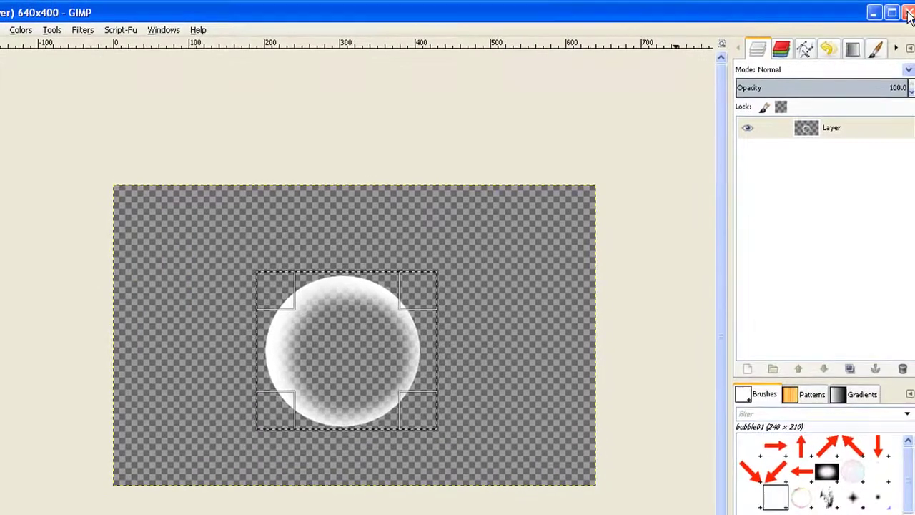
- Close the Untitled image without saving, then open the photo tyler_blue_mont.jpg
{"action": "left_click", "coordinate": [907, 14]}
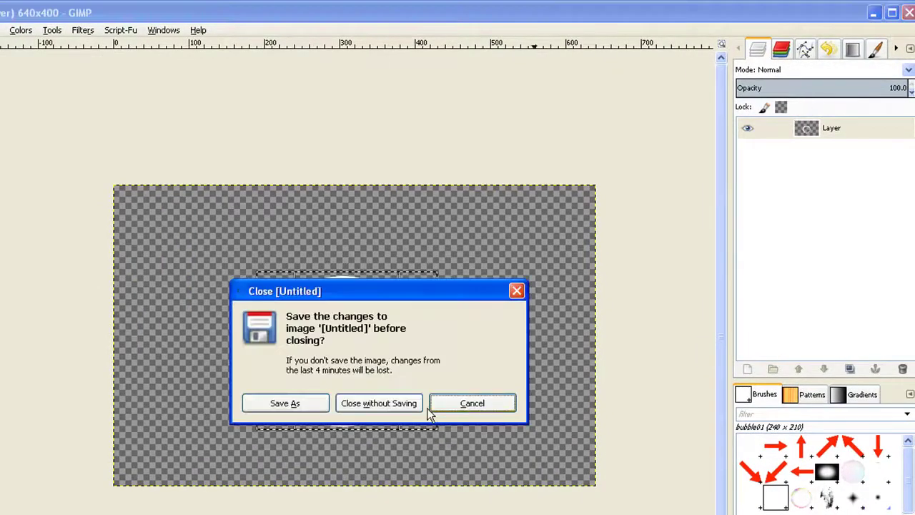
{"action": "left_click", "coordinate": [394, 408]}
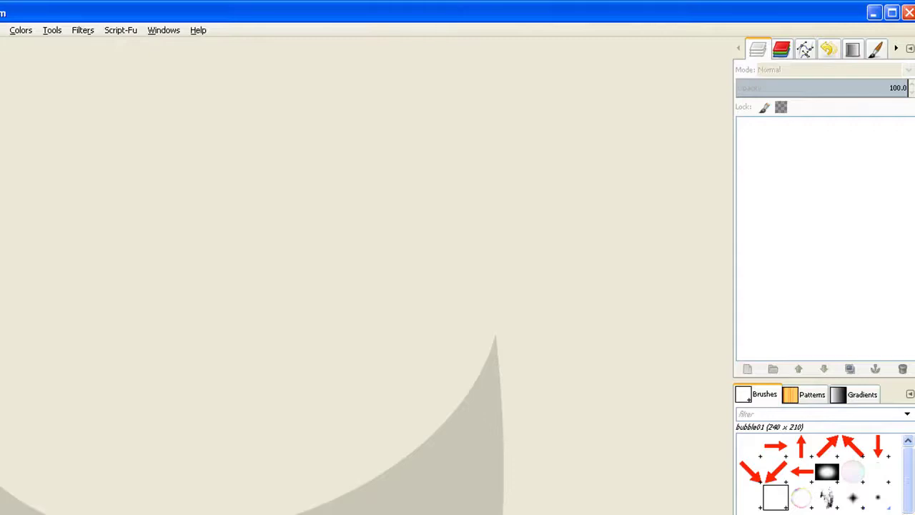
{"action": "left_click", "coordinate": [11, 30]}
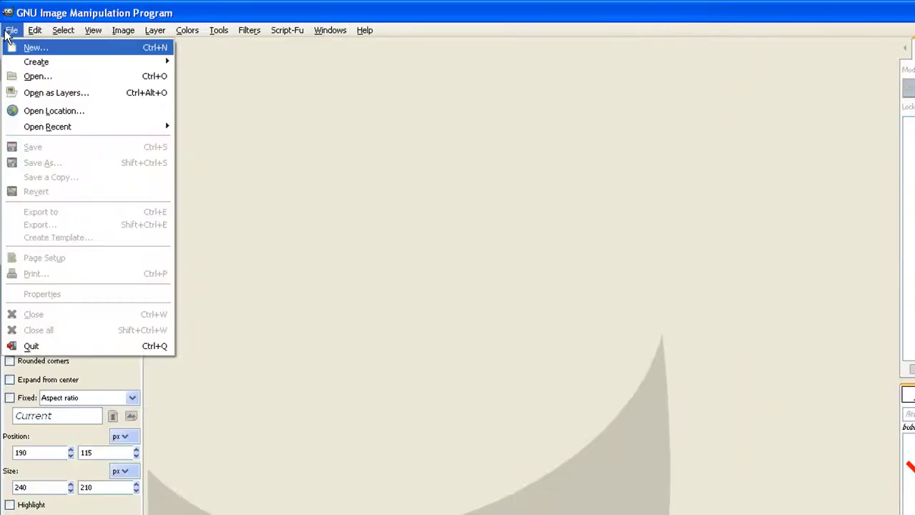
{"action": "left_click", "coordinate": [32, 76]}
{"action": "left_click", "coordinate": [481, 366]}
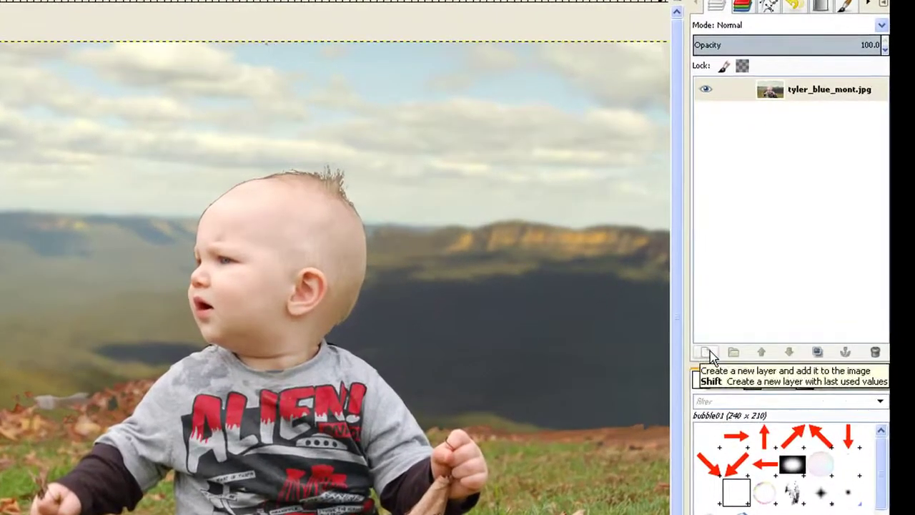
- Add a transparent layer and stamp a first bubble01 bubble at brush size about 175
{"action": "left_click", "coordinate": [708, 353]}
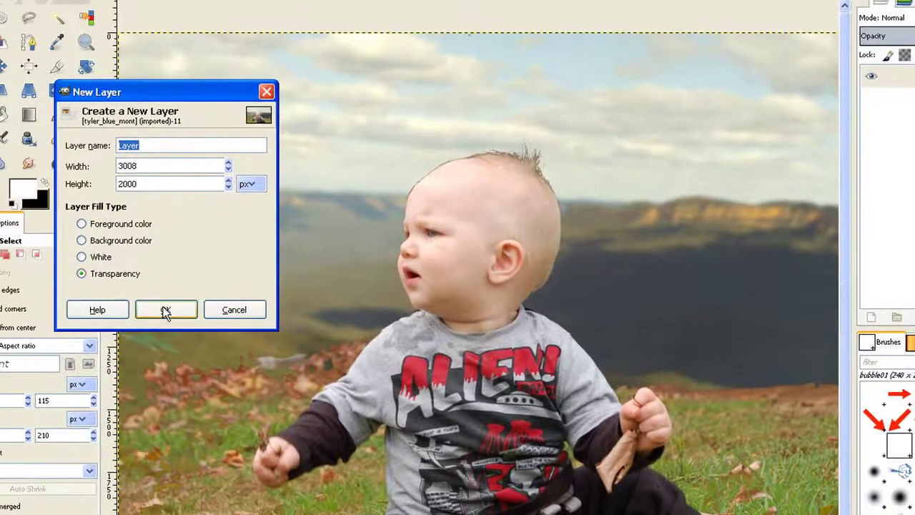
{"action": "left_click", "coordinate": [165, 311]}
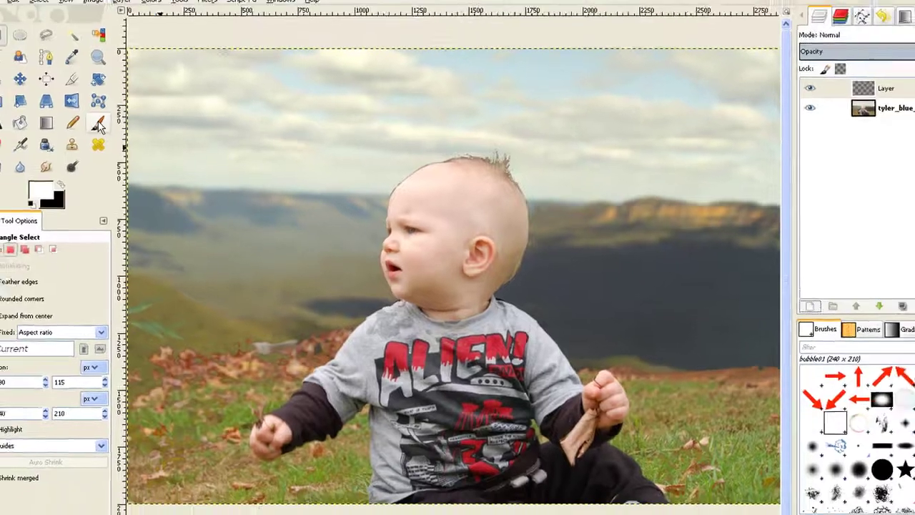
{"action": "left_click", "coordinate": [84, 116]}
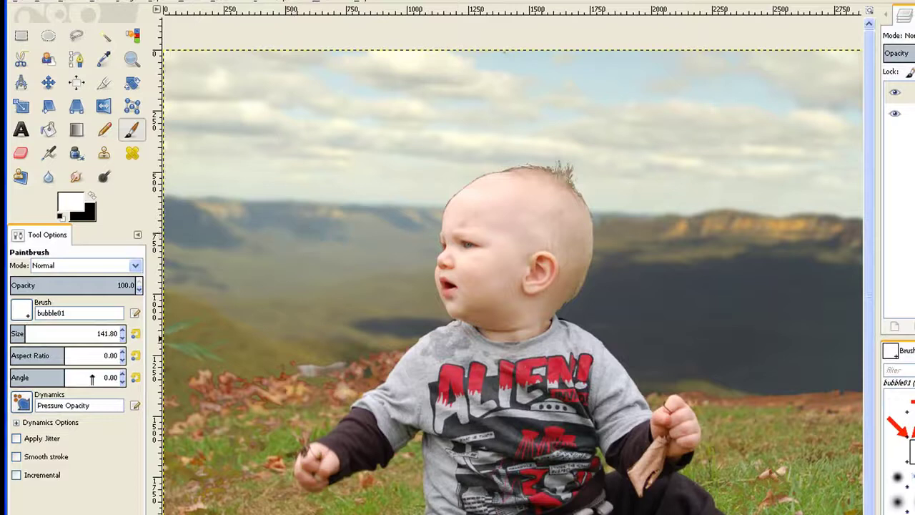
{"action": "left_click_drag", "start_coordinate": [25, 334], "coordinate": [32, 334]}
{"action": "left_click", "coordinate": [315, 261]}
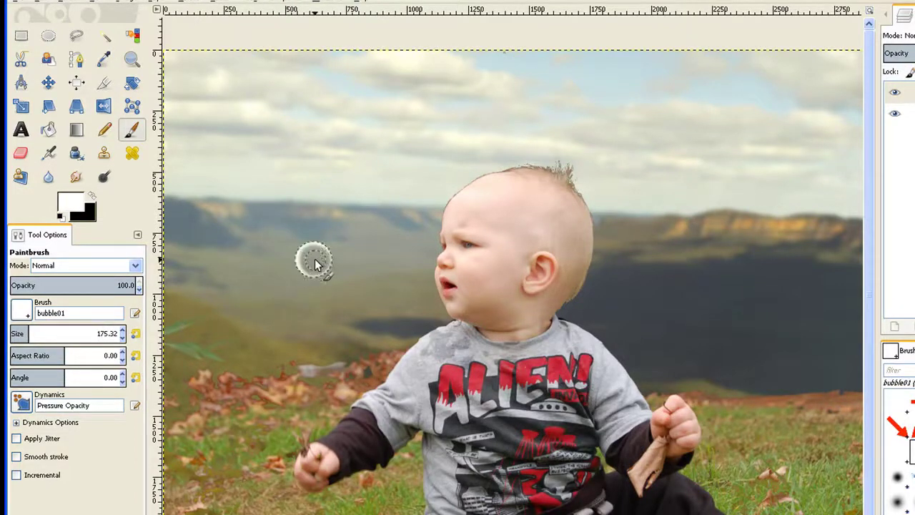
- Stamp a large bubble left of the toddler, a size-148 one below, and a size-397 one over the hills
{"action": "left_click", "coordinate": [50, 334]}
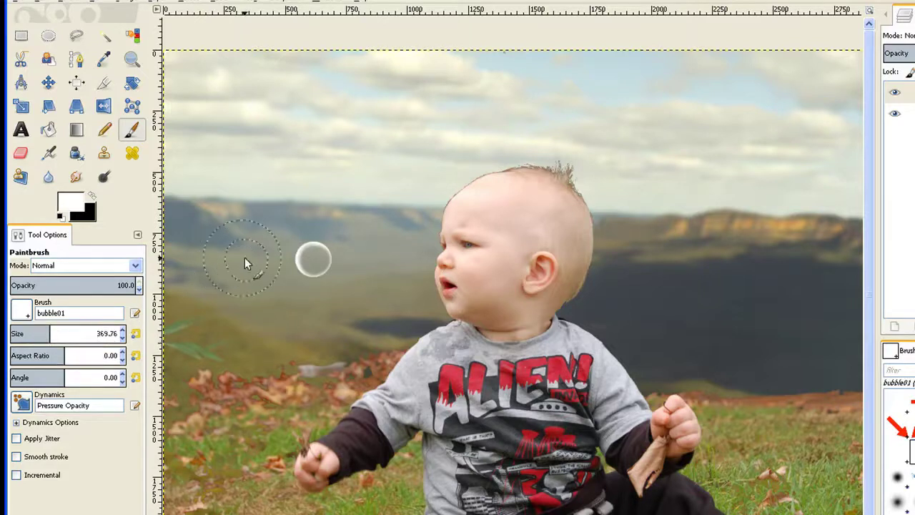
{"action": "left_click", "coordinate": [250, 201]}
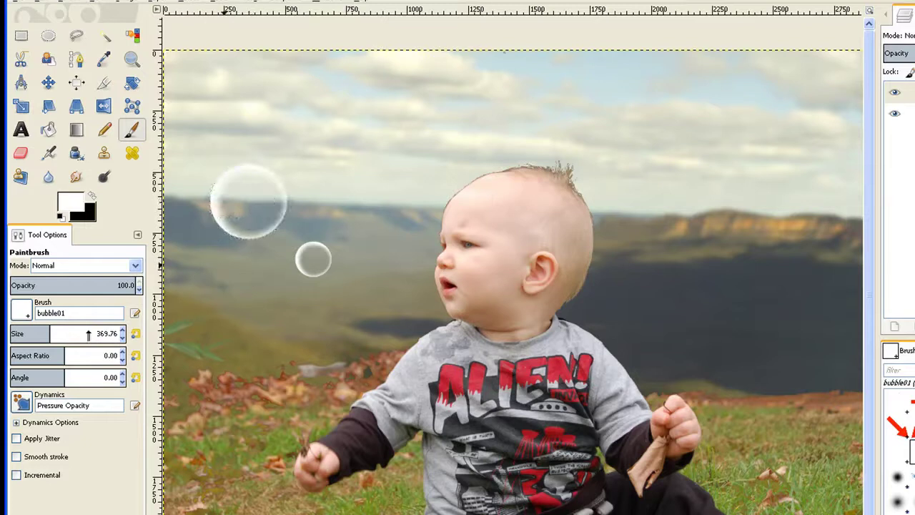
{"action": "left_click_drag", "start_coordinate": [89, 333], "coordinate": [25, 333]}
{"action": "left_click", "coordinate": [221, 273]}
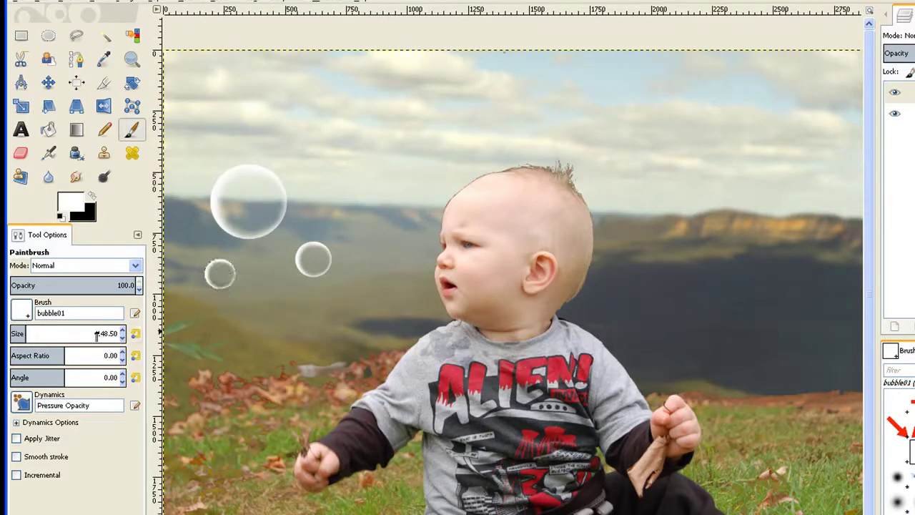
{"action": "left_click_drag", "start_coordinate": [54, 333], "coordinate": [63, 333]}
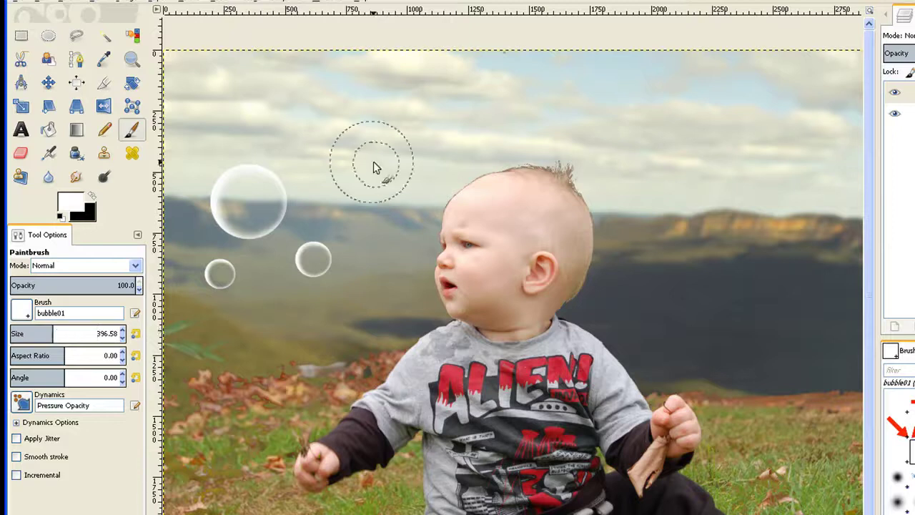
{"action": "left_click", "coordinate": [231, 342]}
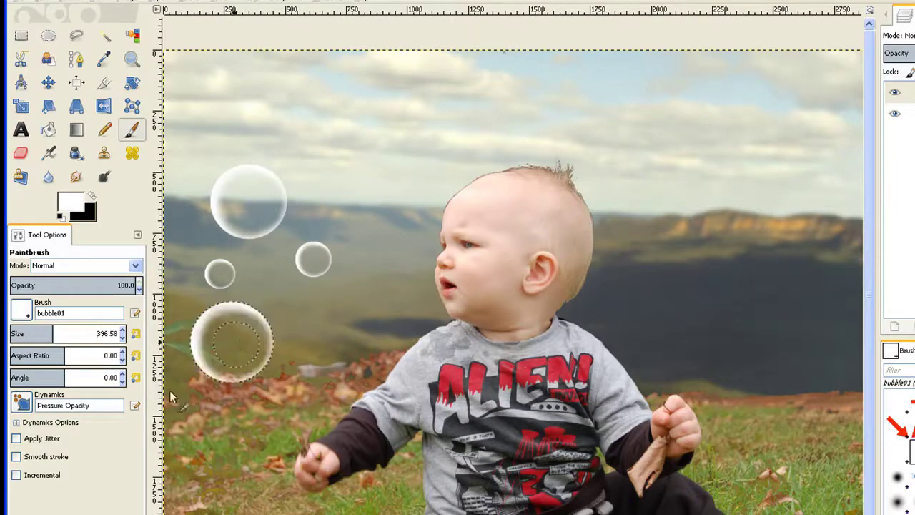
- Stamp small (size 135) and medium (size 202) bubbles in the sky, then activate the bubble layer
{"action": "left_click", "coordinate": [71, 336]}
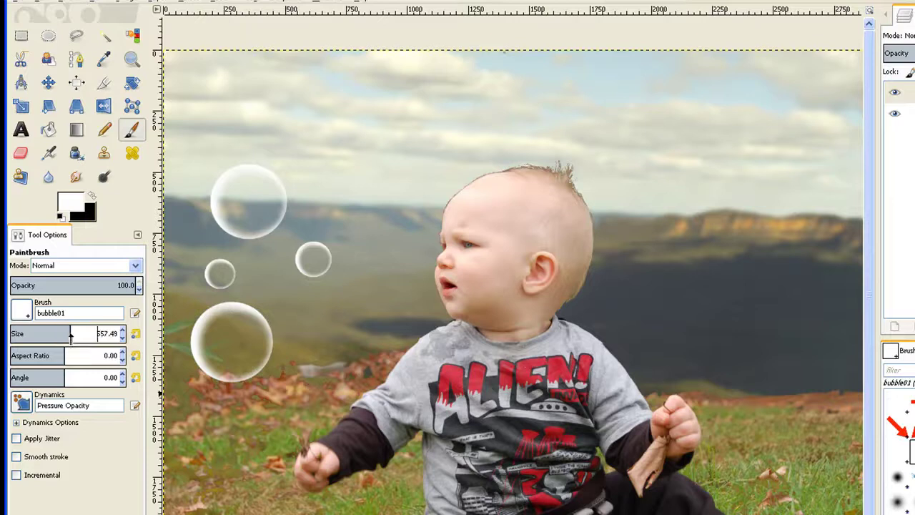
{"action": "left_click", "coordinate": [135, 333]}
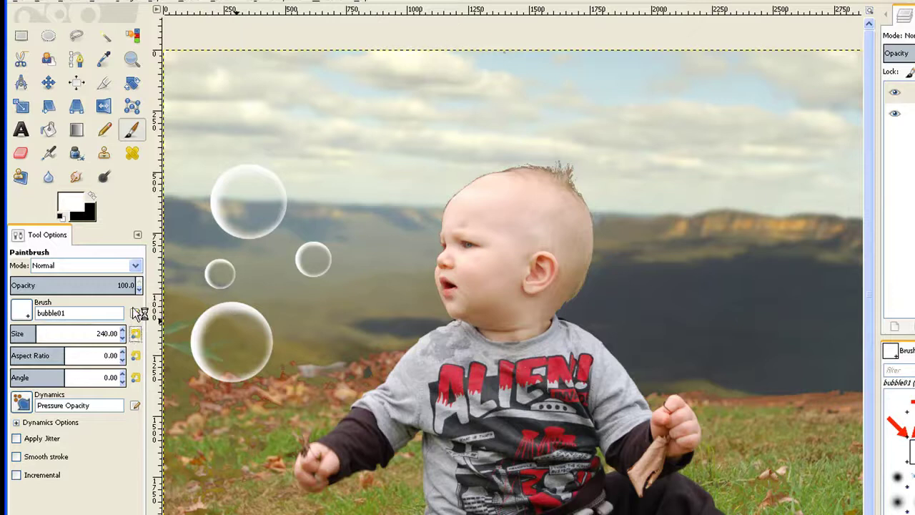
{"action": "mouse_move", "coordinate": [41, 333]}
{"action": "left_mouse_down"}
{"action": "mouse_move", "coordinate": [14, 334]}
{"action": "mouse_move", "coordinate": [25, 336]}
{"action": "left_mouse_up"}
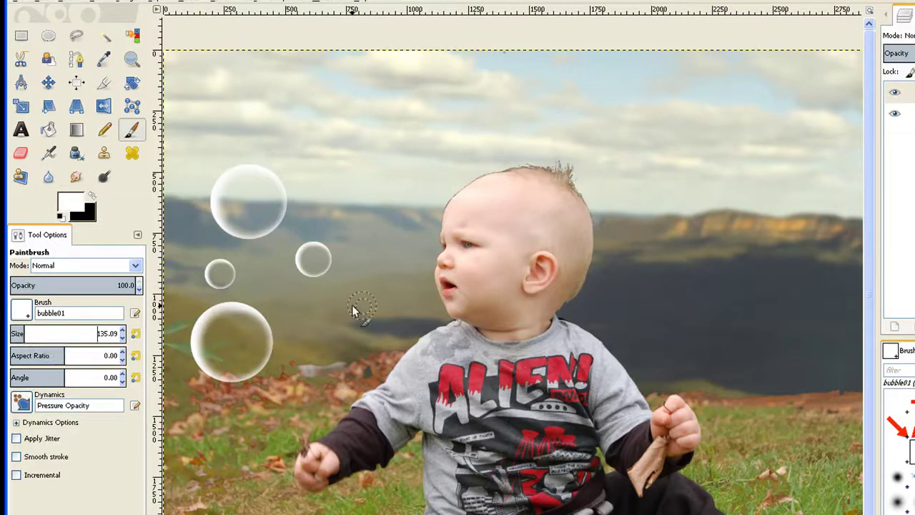
{"action": "left_click", "coordinate": [350, 151]}
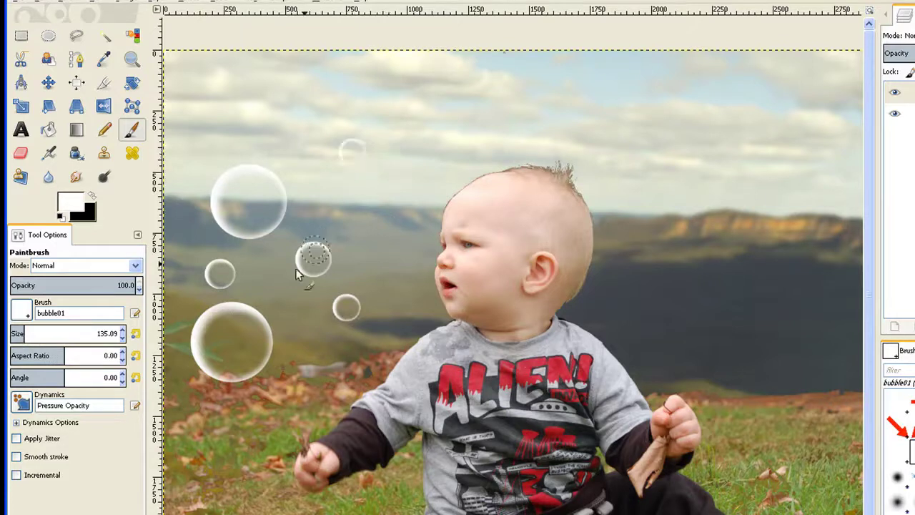
{"action": "left_click_drag", "start_coordinate": [48, 333], "coordinate": [68, 333]}
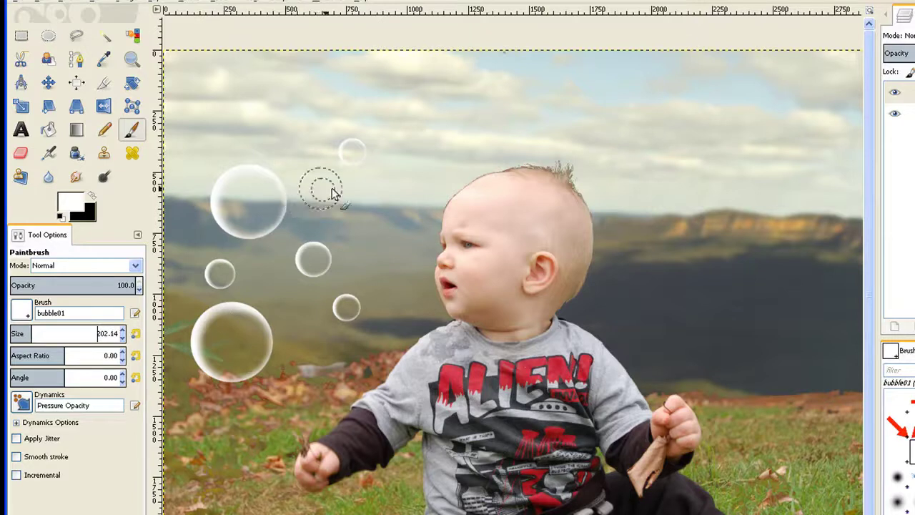
{"action": "left_click", "coordinate": [332, 189]}
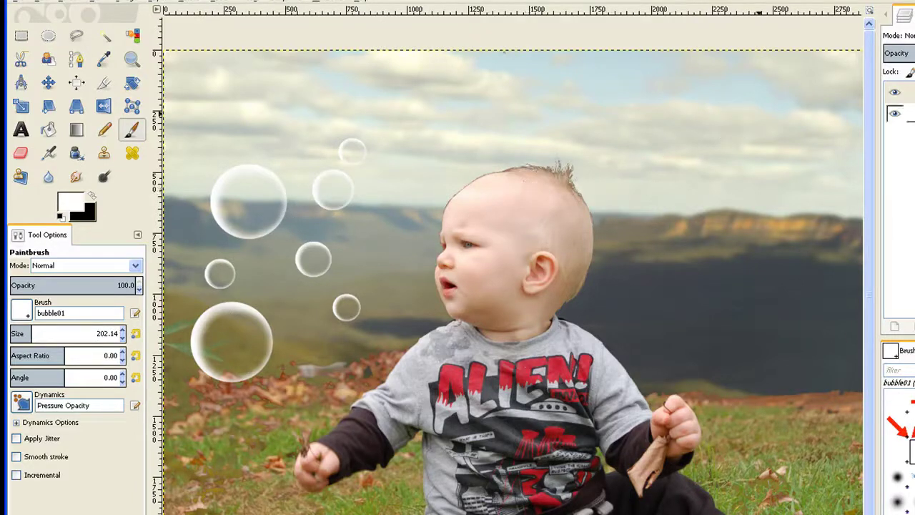
{"action": "left_click", "coordinate": [902, 91]}
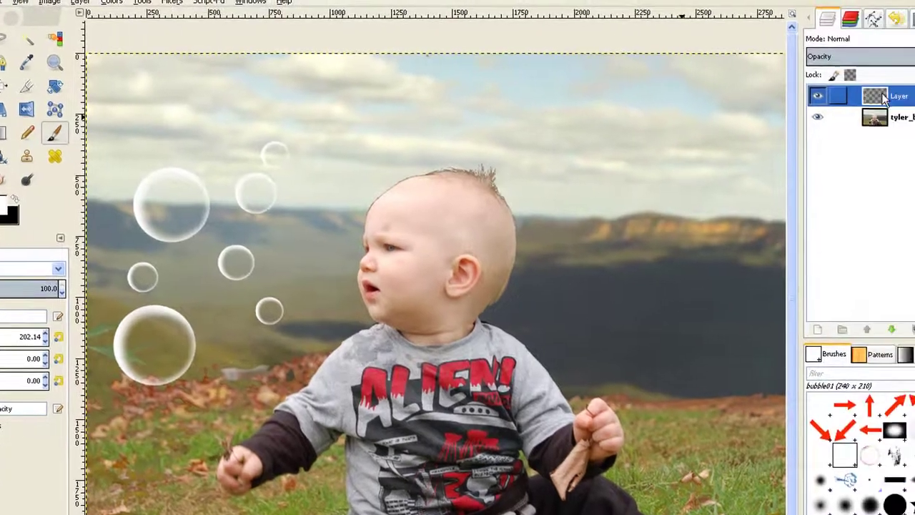
- Use Alpha to Selection on the top layer to select all seven bubbles
{"action": "right_click", "coordinate": [804, 96]}
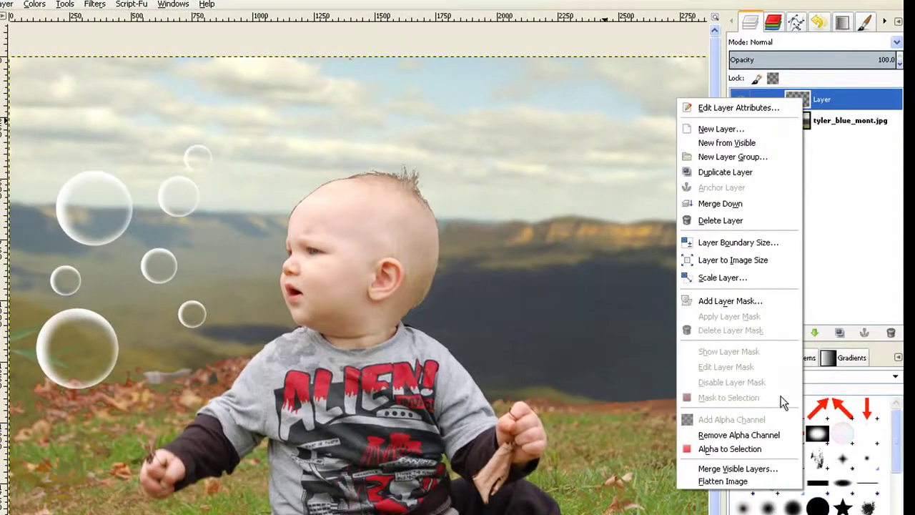
{"action": "left_click", "coordinate": [761, 456]}
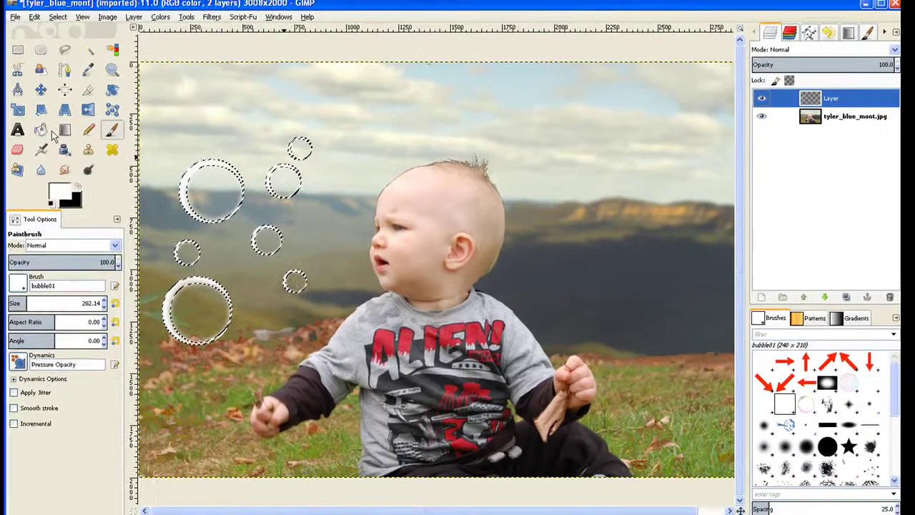
- Fill the bubble selection with a radial Pastel Rainbow gradient using the Blend tool
{"action": "left_click", "coordinate": [65, 131]}
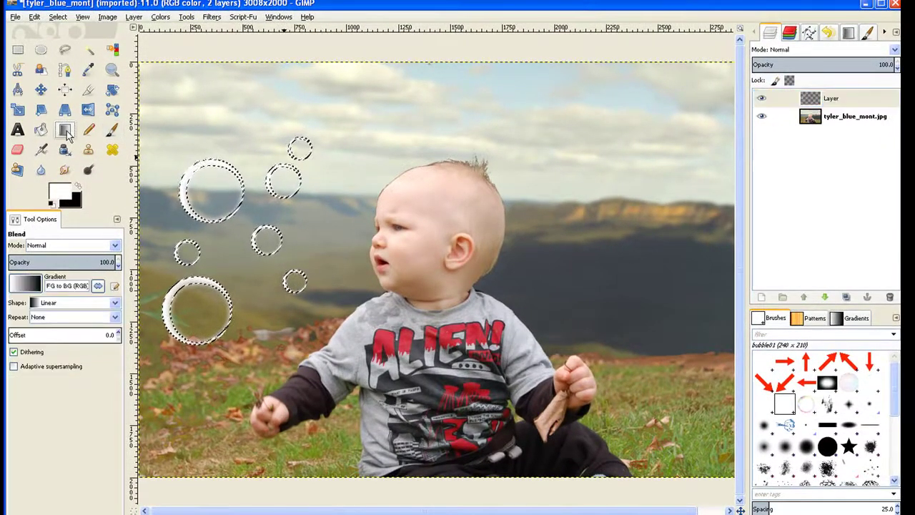
{"action": "left_click", "coordinate": [41, 286]}
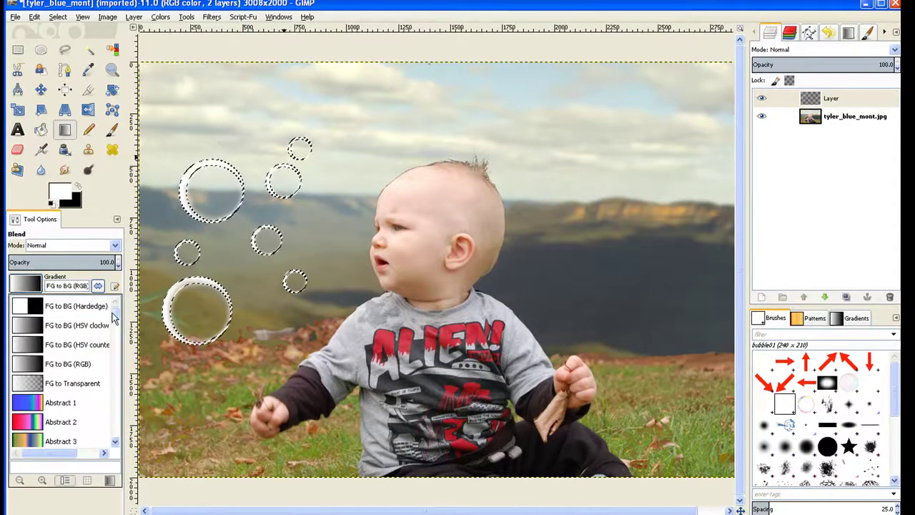
{"action": "scroll", "coordinate": [113, 335], "scroll_direction": "down", "scroll_amount": 3}
{"action": "scroll", "coordinate": [113, 334], "scroll_direction": "down", "scroll_amount": 10}
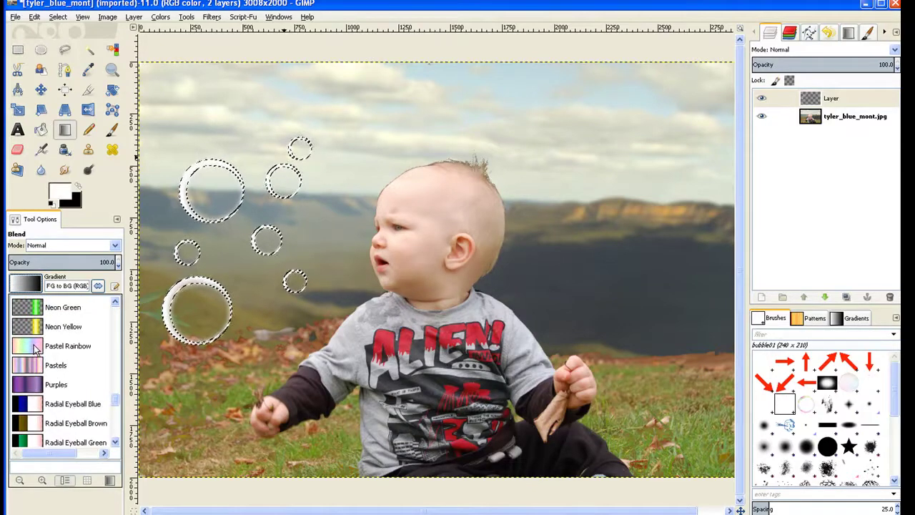
{"action": "left_click", "coordinate": [34, 348]}
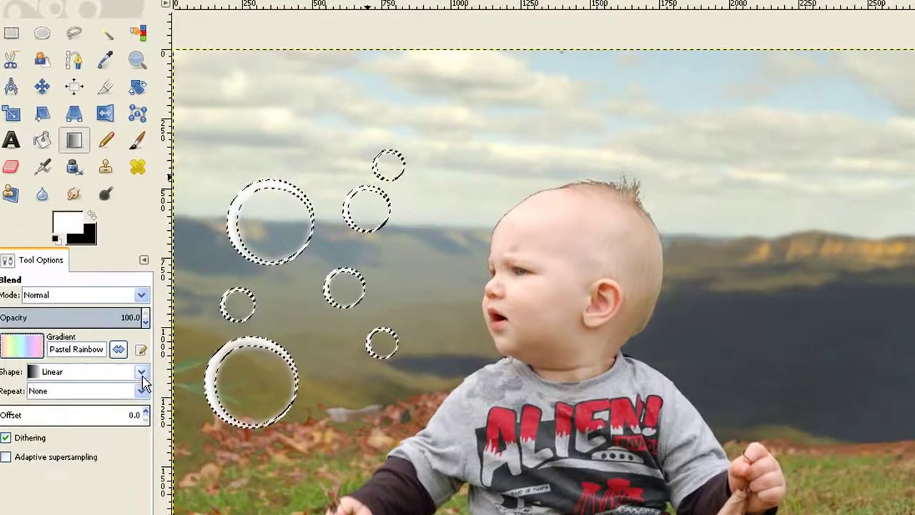
{"action": "left_click", "coordinate": [142, 378]}
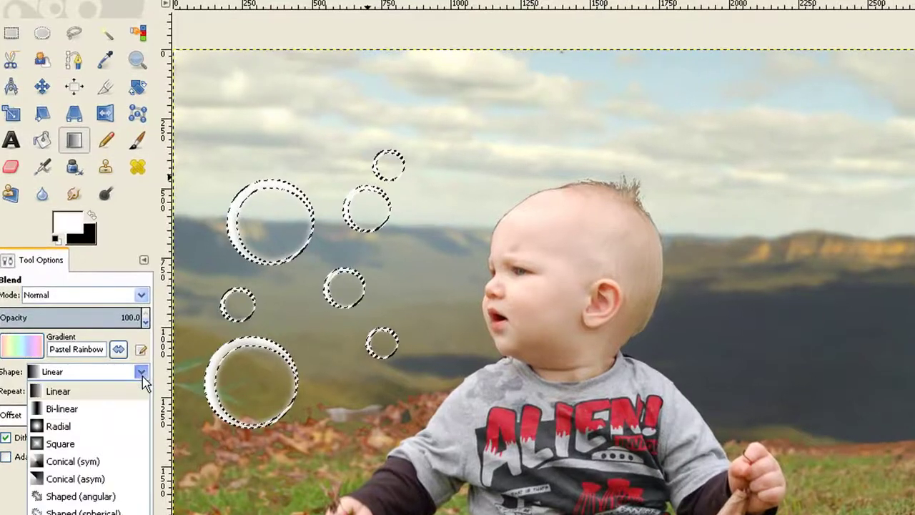
{"action": "left_click", "coordinate": [57, 427]}
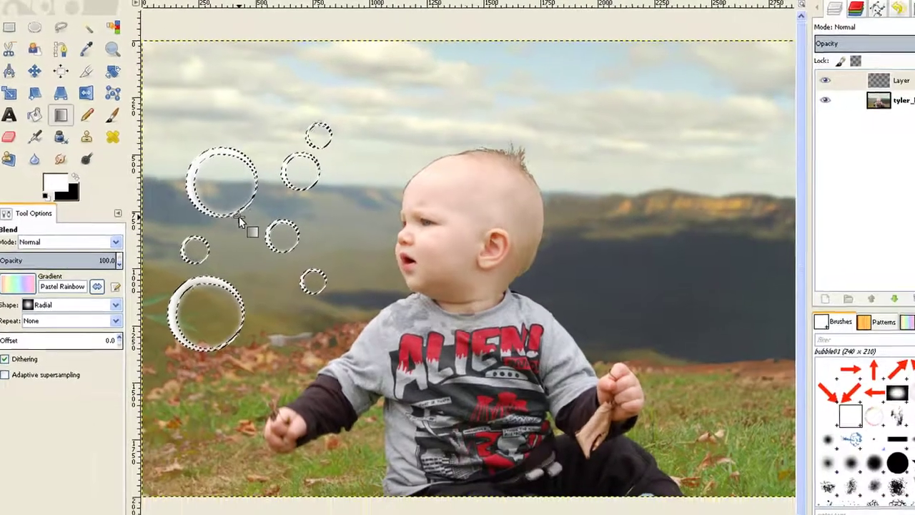
{"action": "left_click_drag", "start_coordinate": [239, 218], "coordinate": [417, 90]}
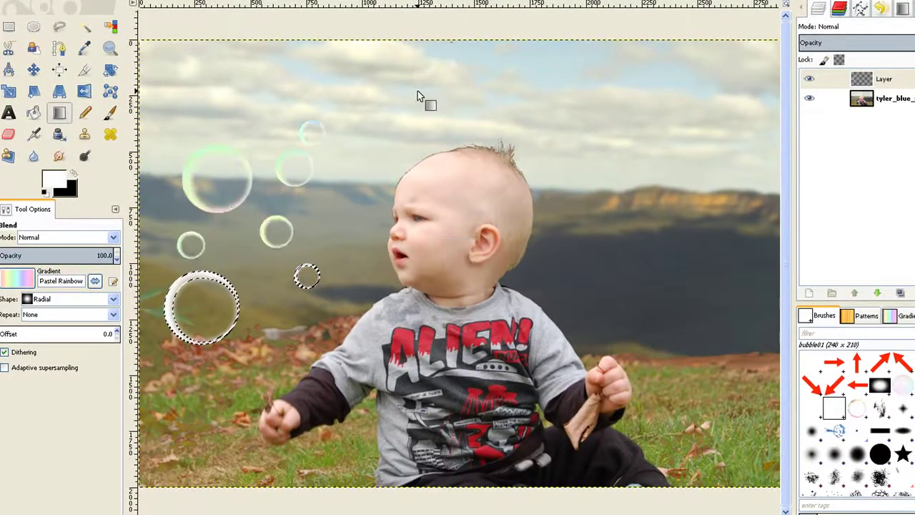
- Deselect everything with Select > None, then bring up the Colors menu
{"action": "left_click", "coordinate": [56, 2]}
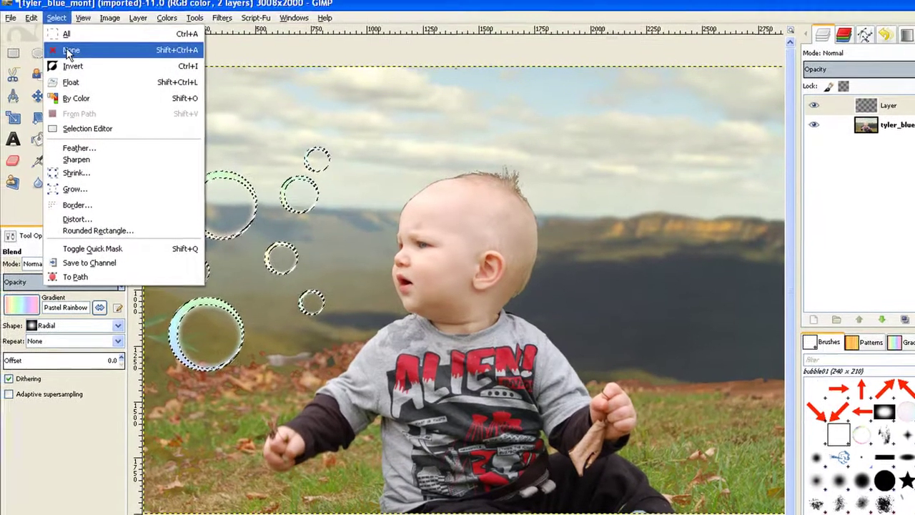
{"action": "left_click", "coordinate": [70, 50]}
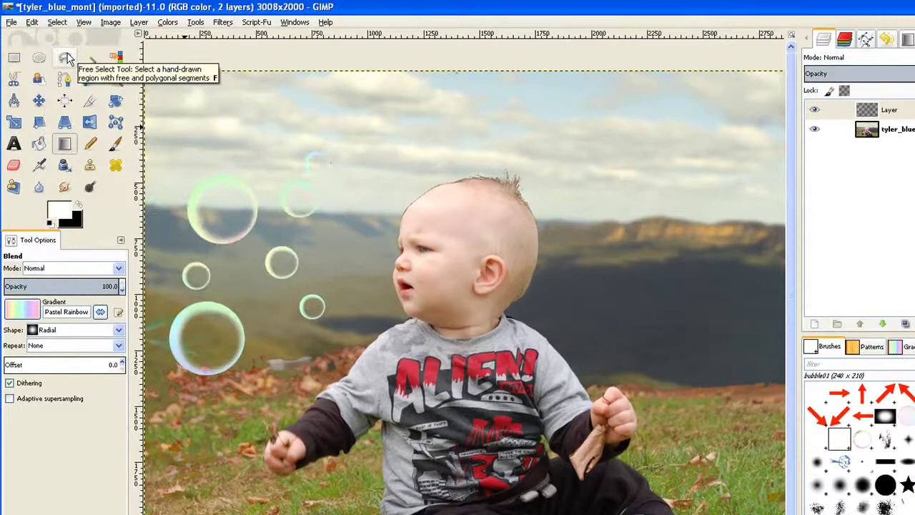
{"action": "left_click", "coordinate": [170, 26]}
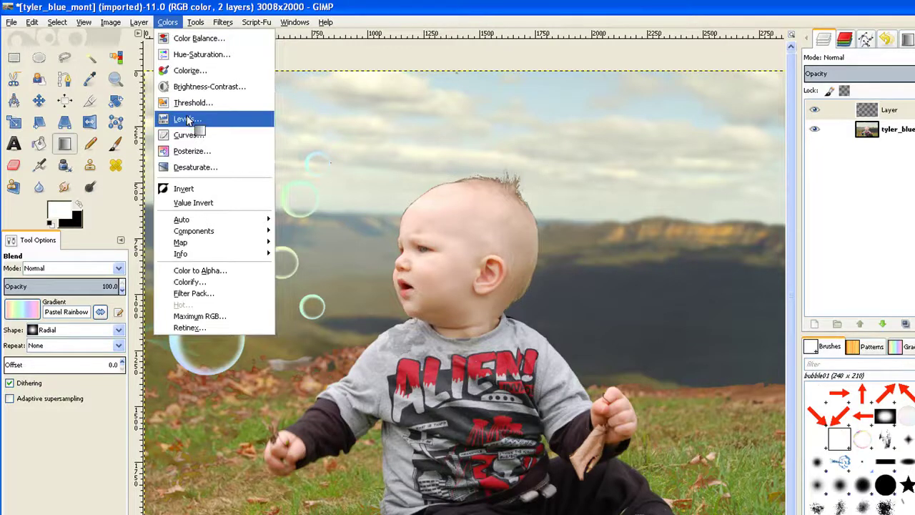
- Apply Levels to the bubble layer with input black at 23 and white at 244
{"action": "key", "text": "Return"}
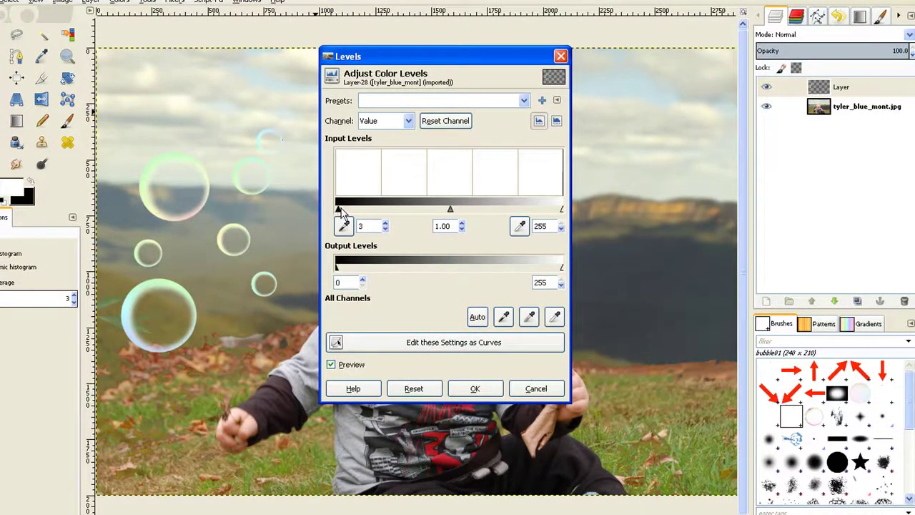
{"action": "mouse_move", "coordinate": [338, 212]}
{"action": "left_mouse_down"}
{"action": "mouse_move", "coordinate": [458, 218]}
{"action": "mouse_move", "coordinate": [356, 212]}
{"action": "left_mouse_up"}
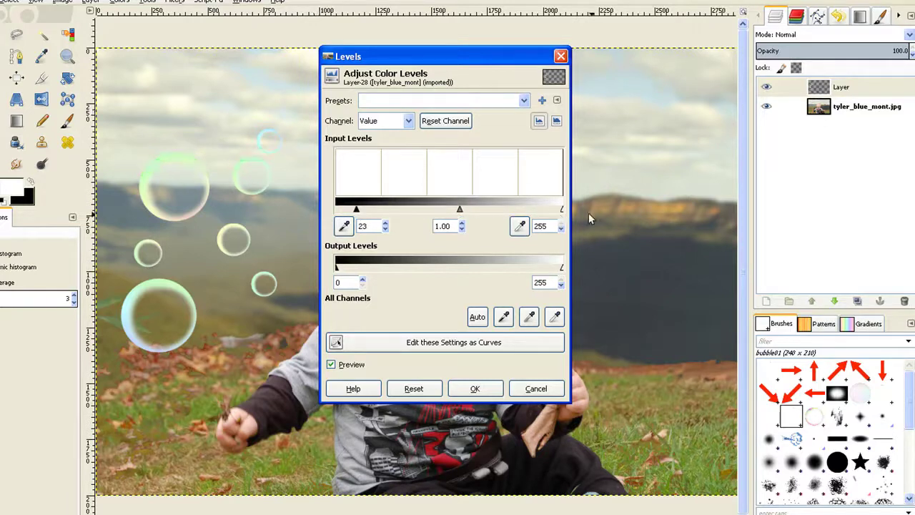
{"action": "mouse_move", "coordinate": [561, 211]}
{"action": "left_mouse_down"}
{"action": "mouse_move", "coordinate": [514, 216]}
{"action": "mouse_move", "coordinate": [558, 213]}
{"action": "mouse_move", "coordinate": [552, 208]}
{"action": "left_mouse_up"}
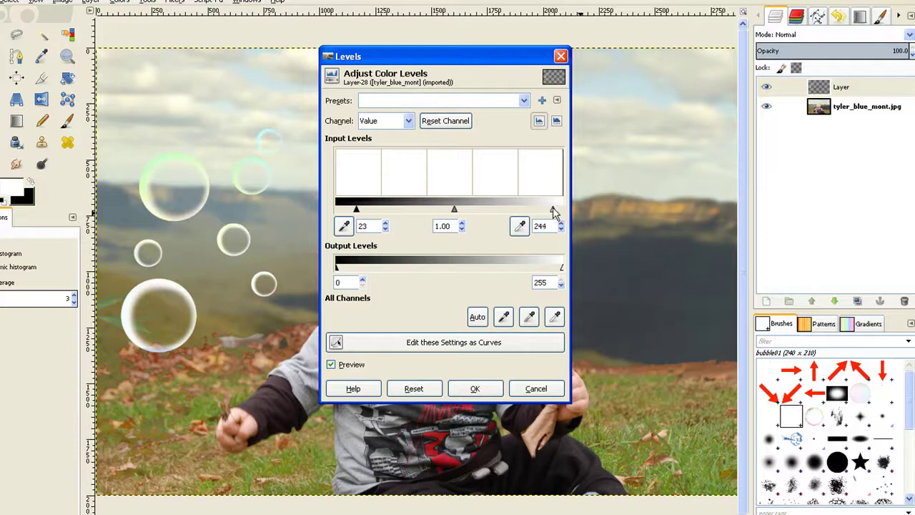
{"action": "left_click", "coordinate": [475, 389]}
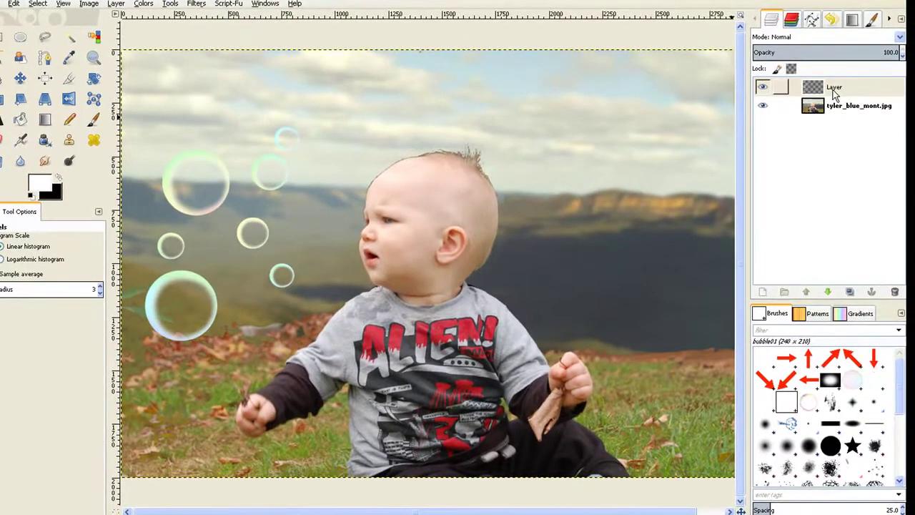
- Use Flatten Image to merge the bubbles into the single tyler_blue_mont.jpg layer
{"action": "right_click", "coordinate": [833, 92]}
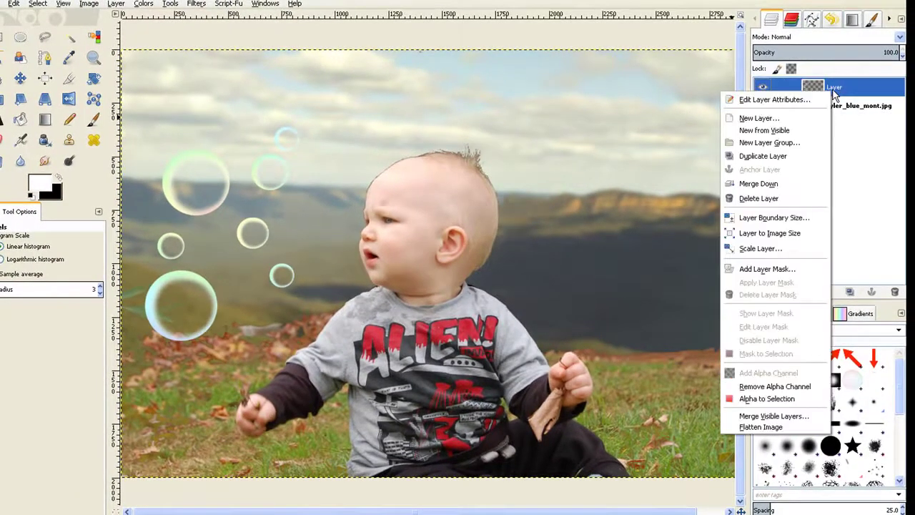
{"action": "left_click", "coordinate": [766, 426]}
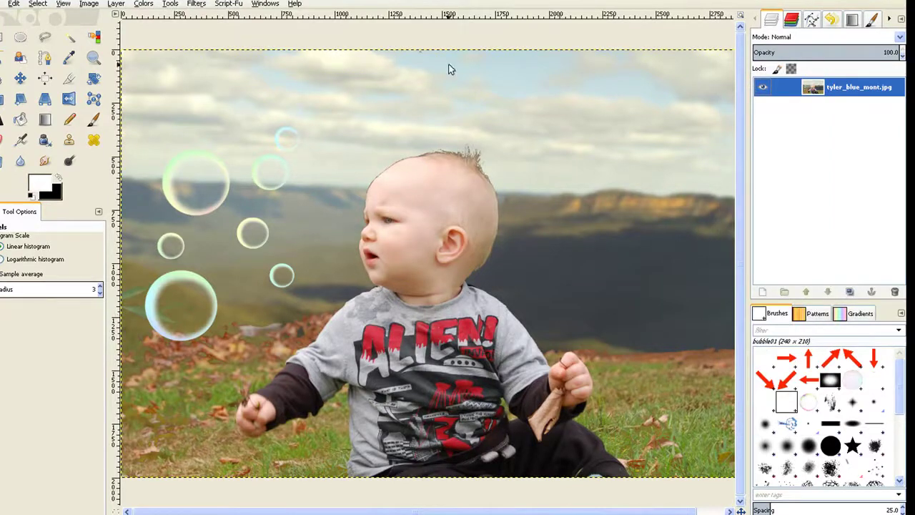